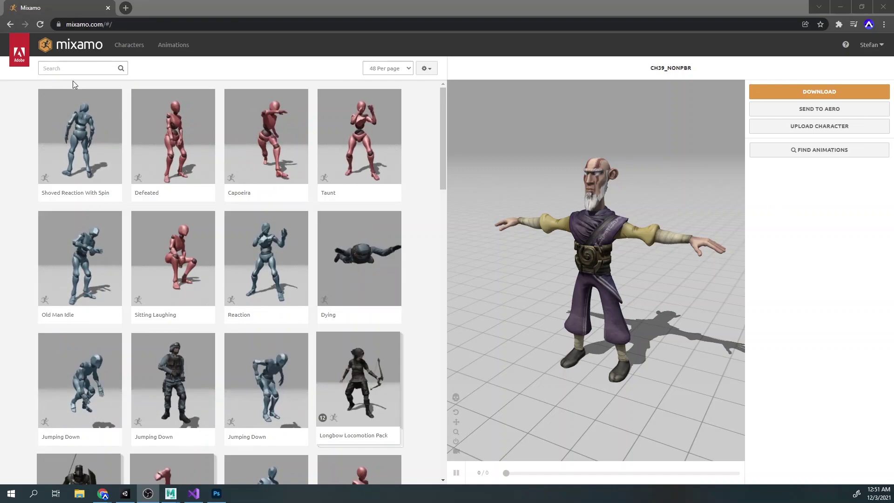
- Preview the Dying and Zombie Idle animations on the loaded character and view it from the front
left_click(369, 255)
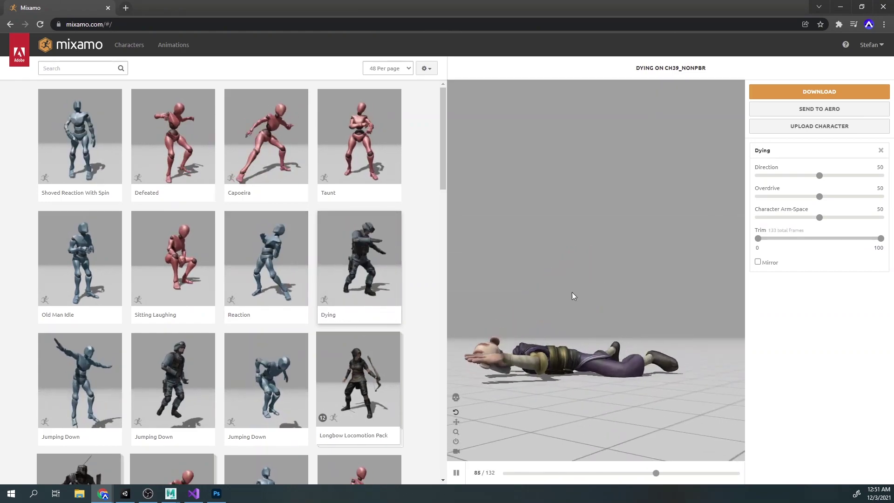
scroll(206, 256, "down", 6)
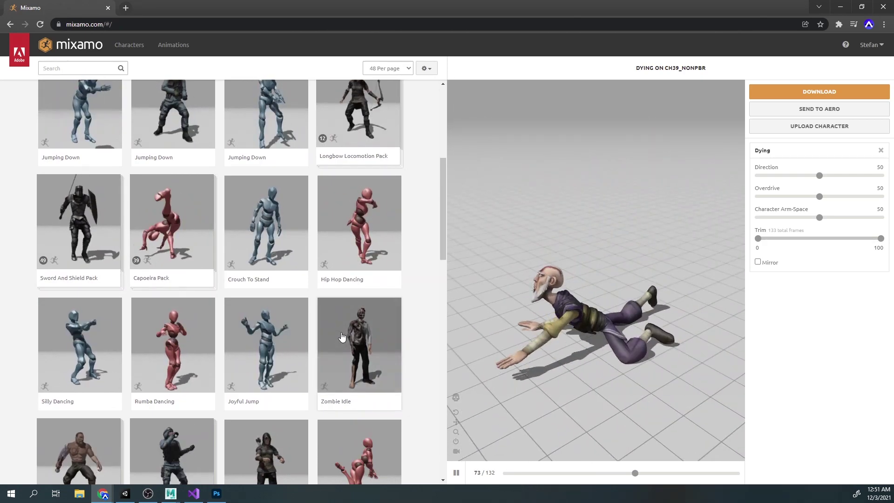
scroll(236, 256, "up", 3)
scroll(116, 169, "down", 4)
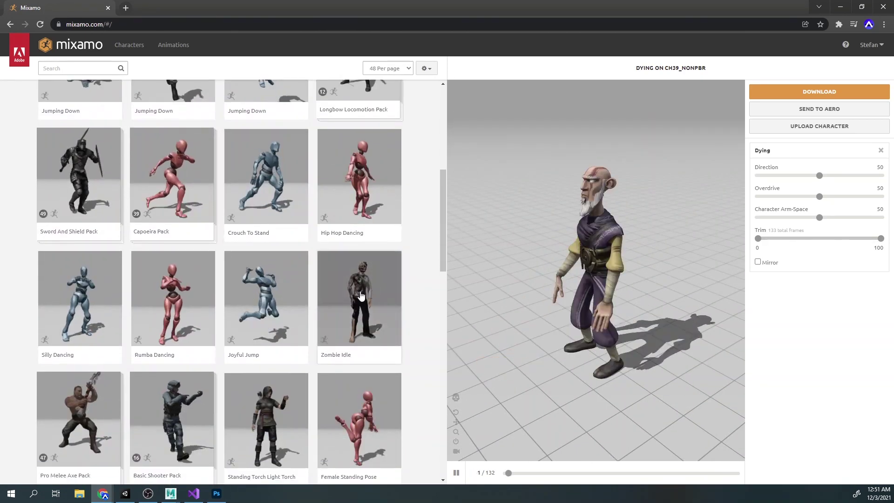
left_click(370, 309)
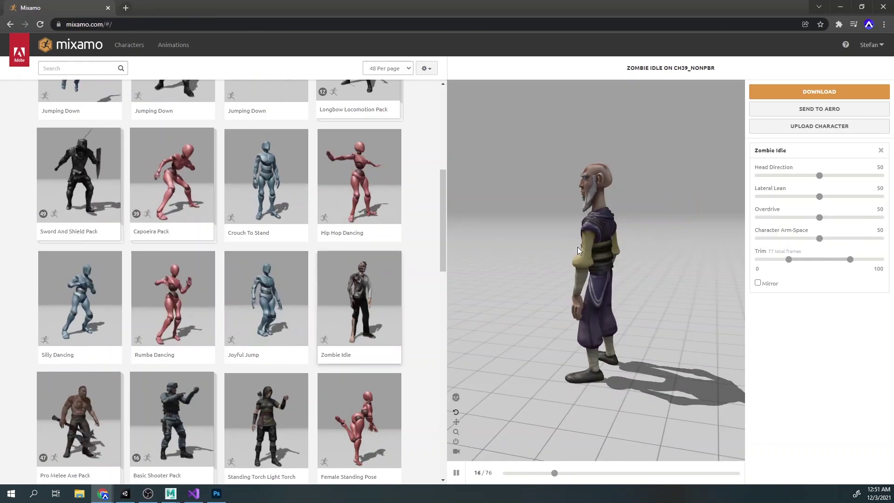
left_click_drag(727, 248, 636, 256)
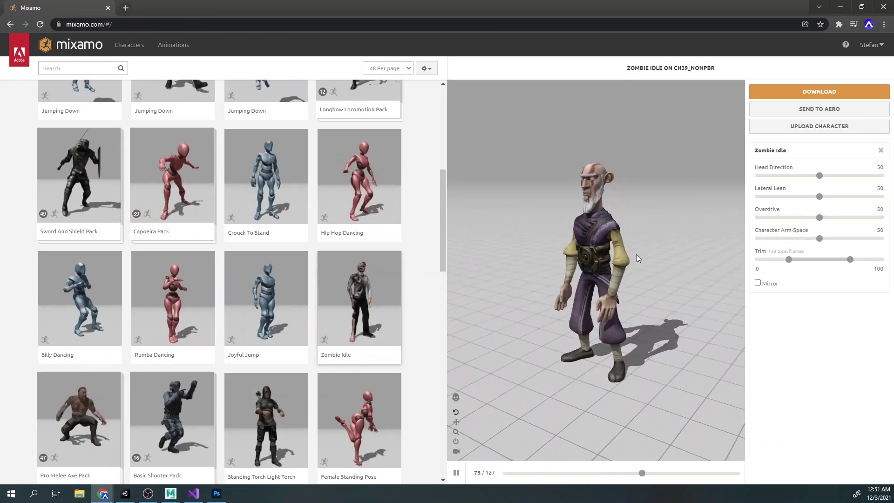
scroll(636, 255, "up", 2)
left_click_drag(582, 242, 600, 261)
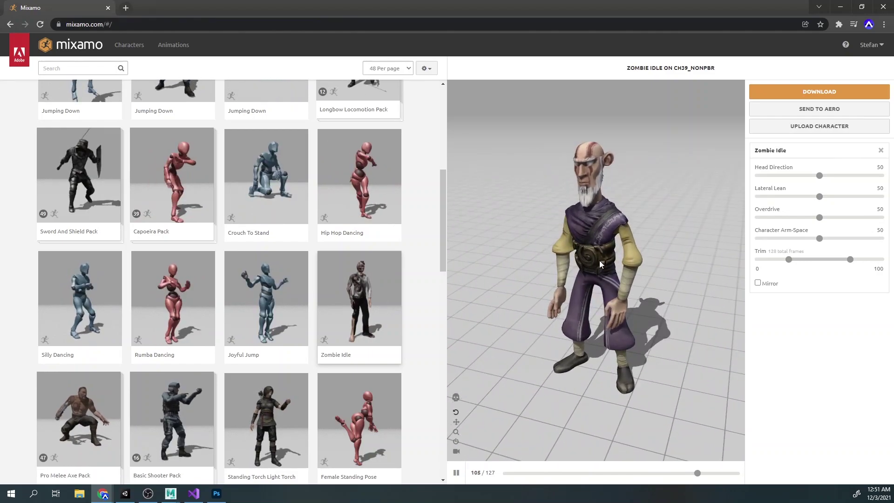
- Browse the library of available characters
left_click(136, 45)
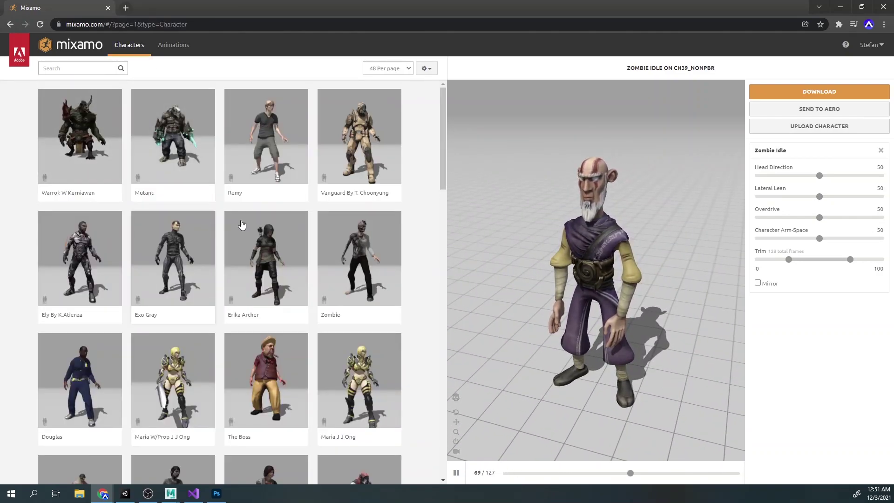
scroll(151, 219, "down", 4)
scroll(152, 219, "down", 12)
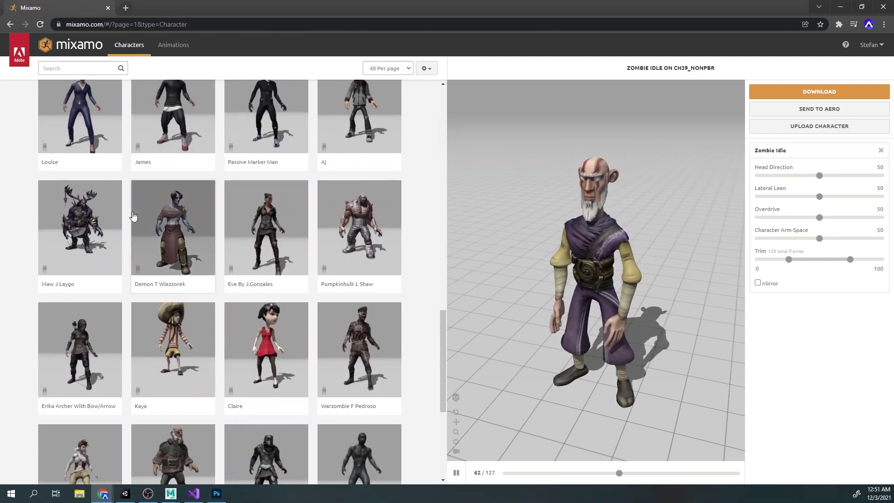
scroll(135, 216, "down", 5)
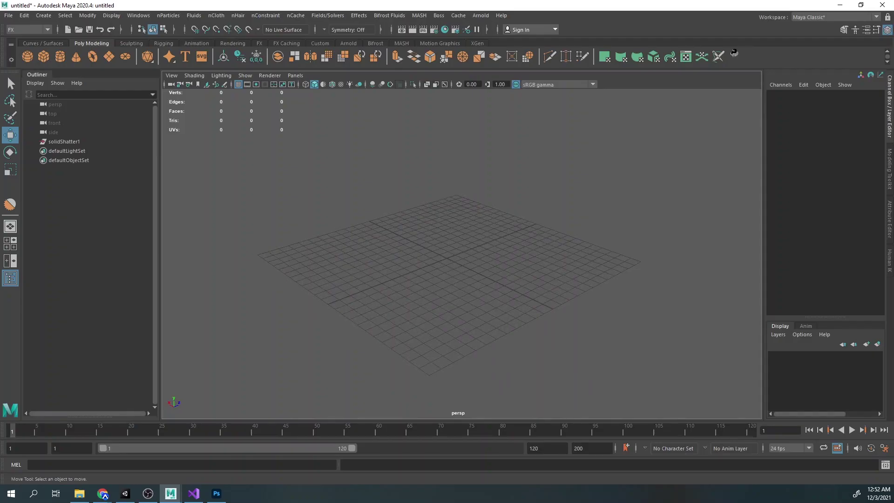
- Switch to Maya, import the rigged Ch39 character into the empty scene and frame it in the perspective view
left_click_drag(893, 237, 452, 253)
key("w")
left_click_drag(606, 262, 420, 247, "alt")
left_click(419, 246)
key("f")
left_click(608, 257)
left_click_drag(608, 257, 544, 273, "alt")
scroll(497, 242, "up", 3)
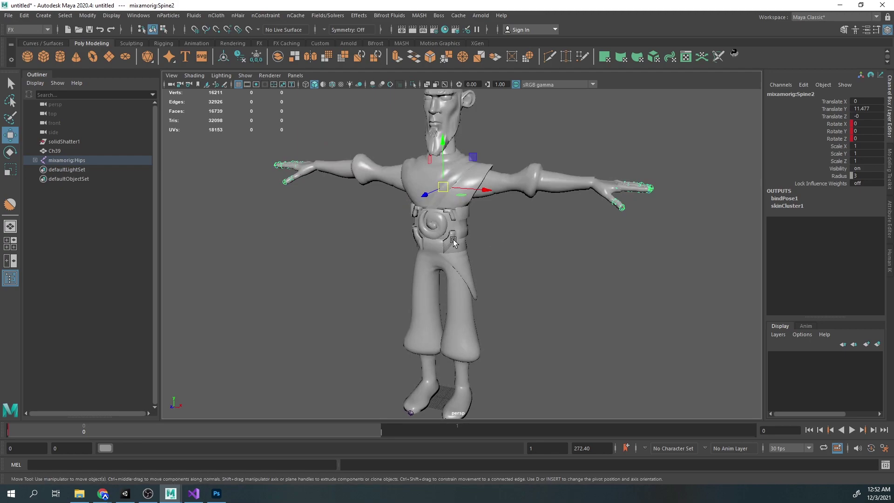
- Inspect the skeleton inside the character mesh in wireframe display, selecting the Spine2 and Hips joints
left_click(427, 226)
left_click(305, 86)
left_click(519, 252)
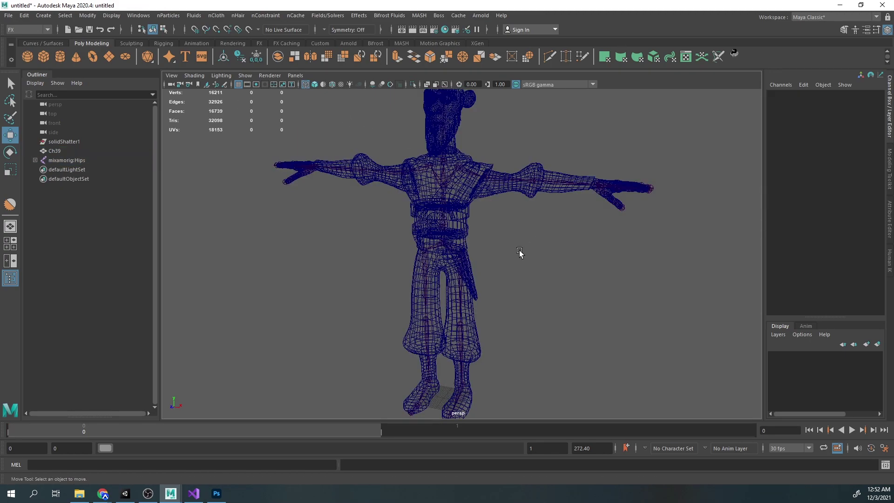
left_click_drag(519, 252, 531, 240, "alt")
left_click(447, 188)
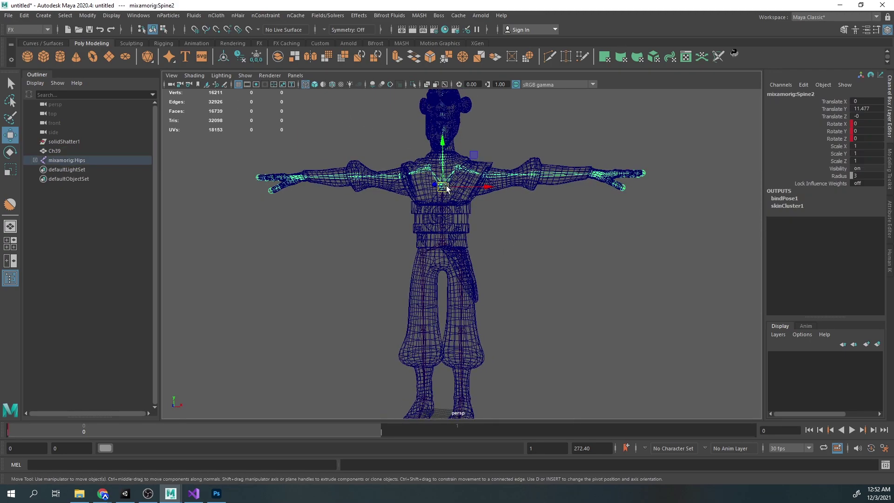
left_click(443, 237)
left_click_drag(443, 236, 540, 337, "alt")
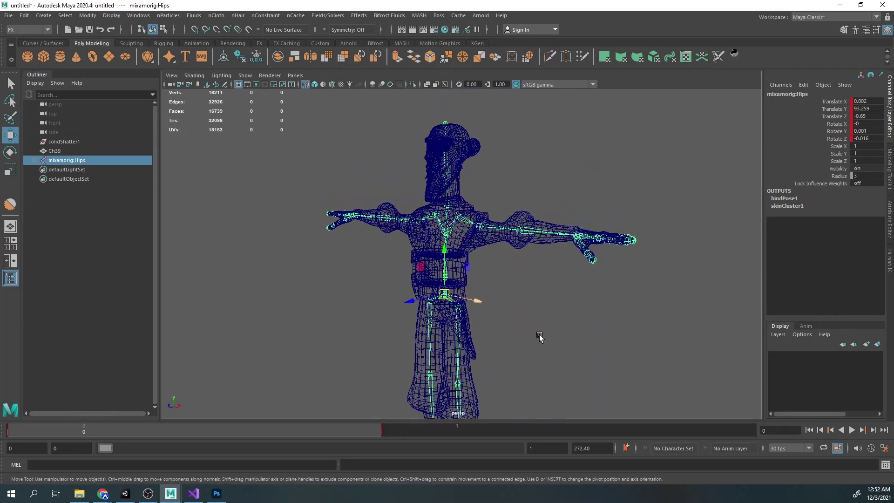
right_click_drag(540, 337, 537, 292, "alt")
left_click_drag(537, 292, 554, 312, "alt")
middle_click_drag(554, 312, 538, 293, "alt")
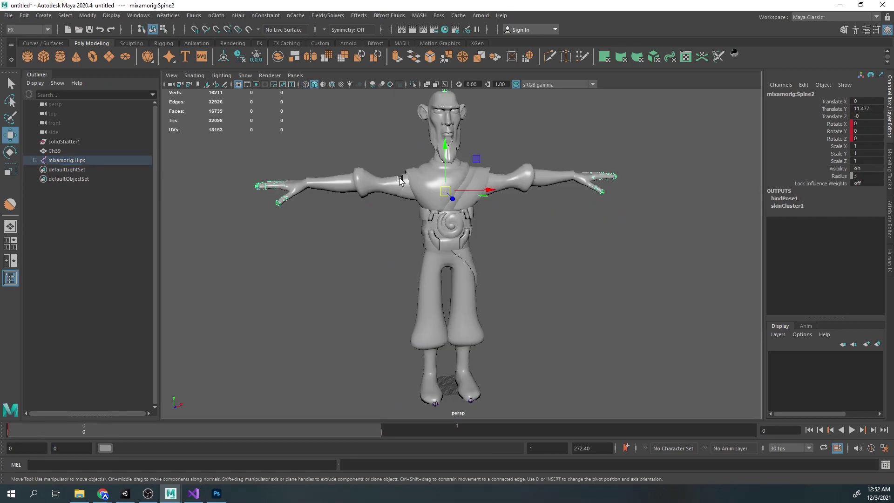
- Put the Ch39 mesh on a new display layer and hide that layer to leave only the skeleton showing
left_click(362, 203)
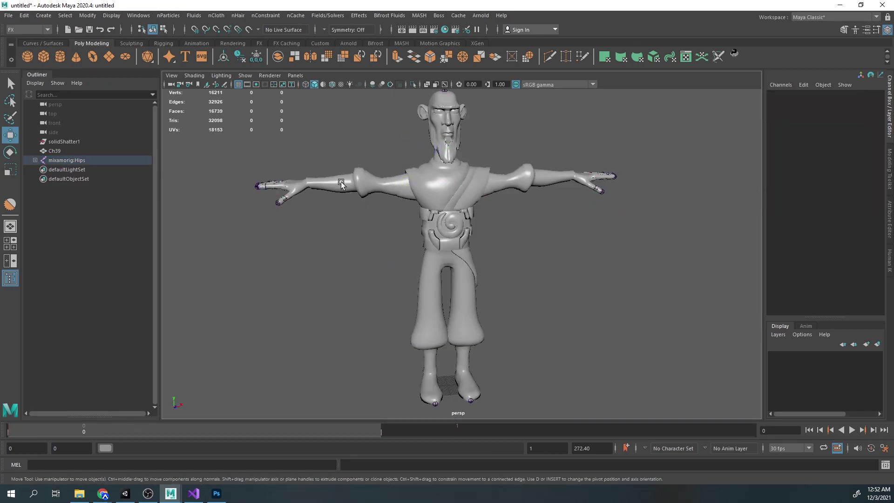
left_click(69, 149)
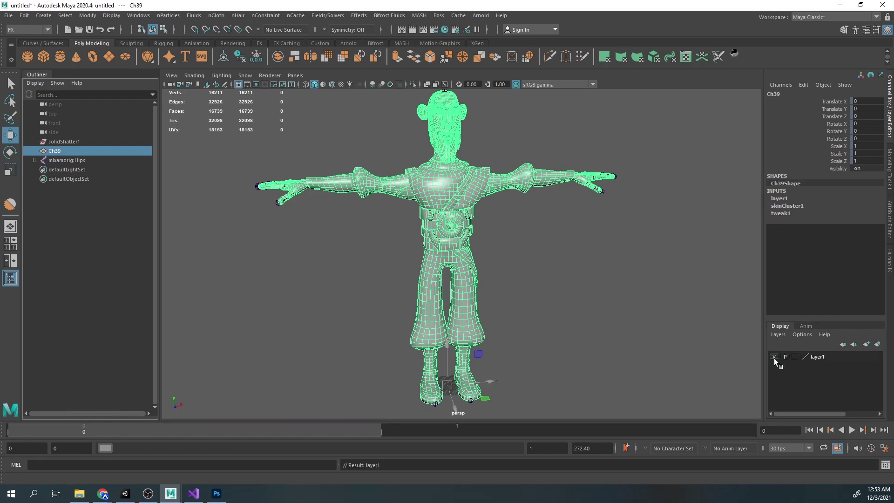
left_click(775, 359)
left_click(597, 270)
left_click_drag(533, 220, 528, 272, "alt")
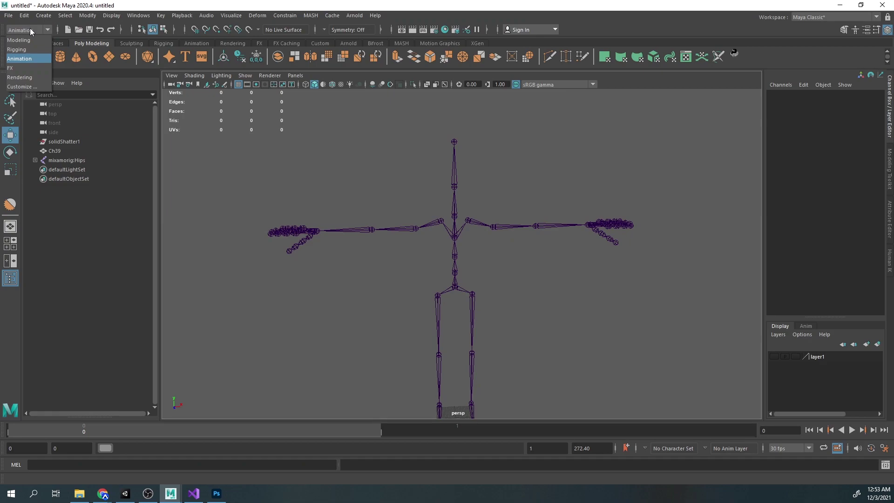
- Switch to the Rigging menu set, open HumanIK and start a new skeleton definition for a control rig
left_click(18, 50)
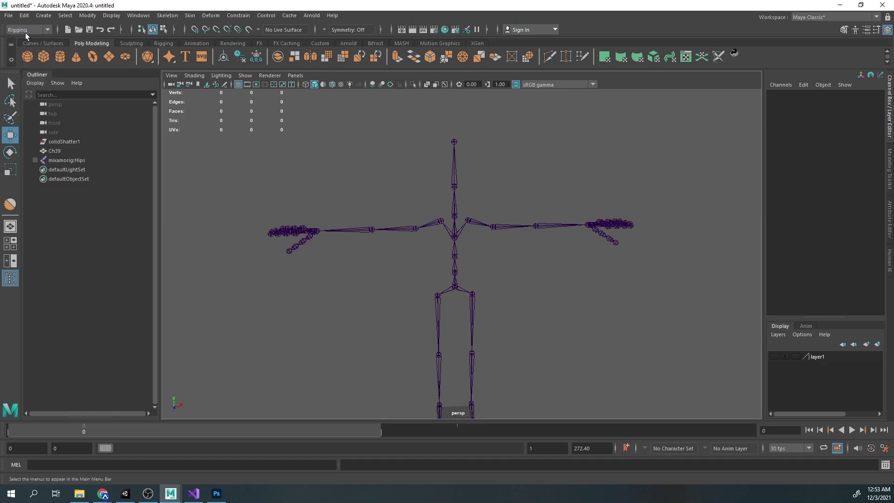
left_click(166, 15)
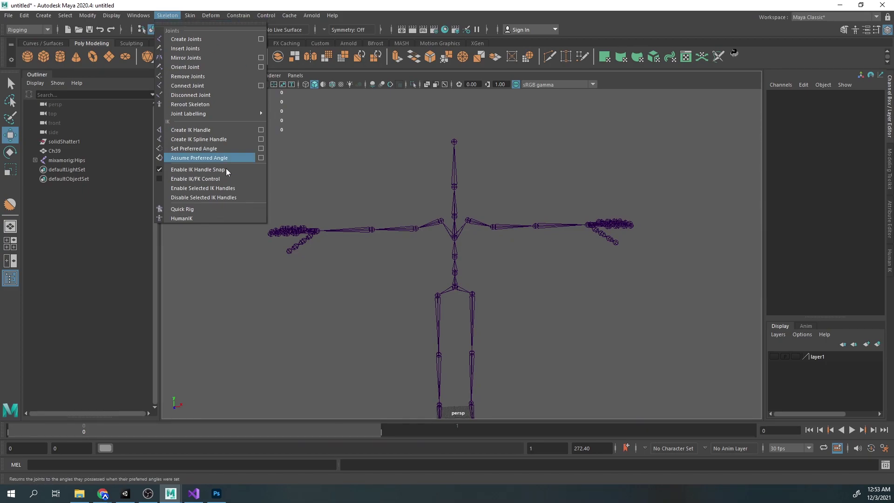
left_click(178, 219)
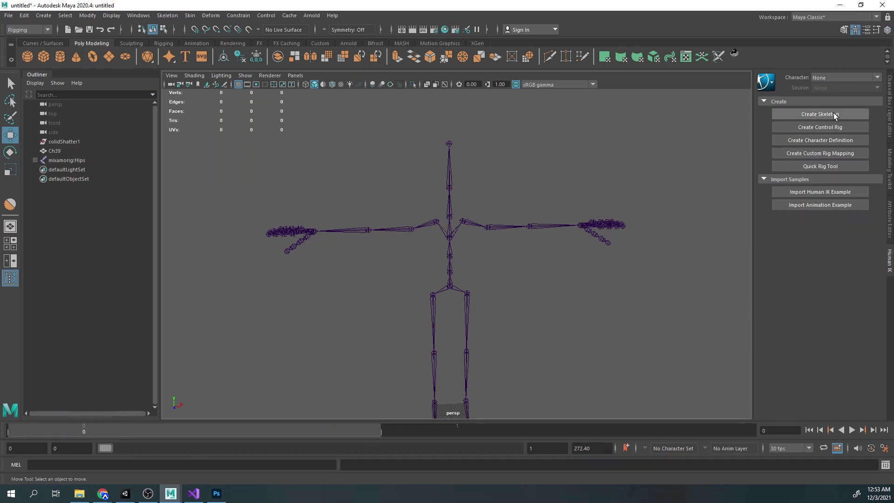
left_click(813, 129)
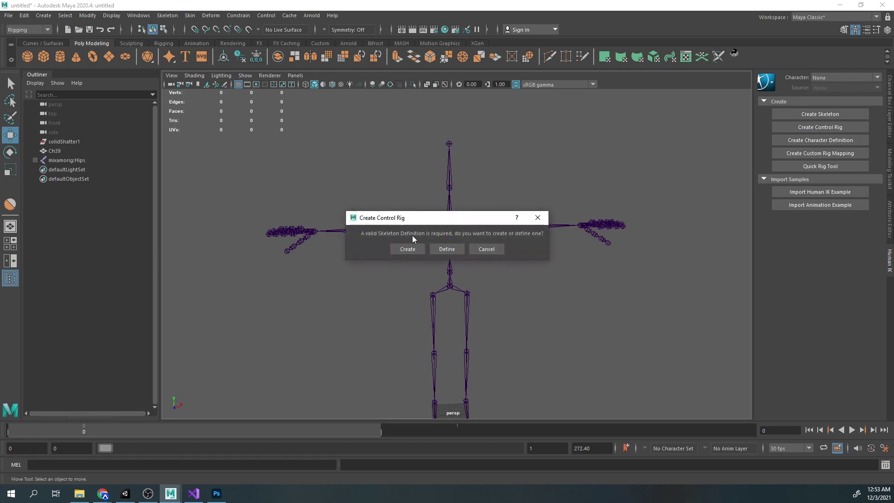
left_click(447, 250)
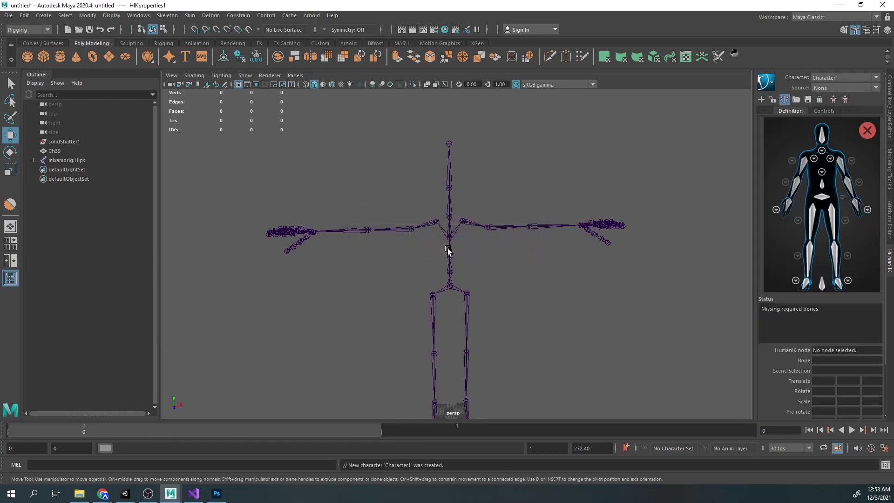
- Assign the skeleton's Hips joint to the Hips node in the HumanIK definition
left_click_drag(664, 210, 521, 184, "alt")
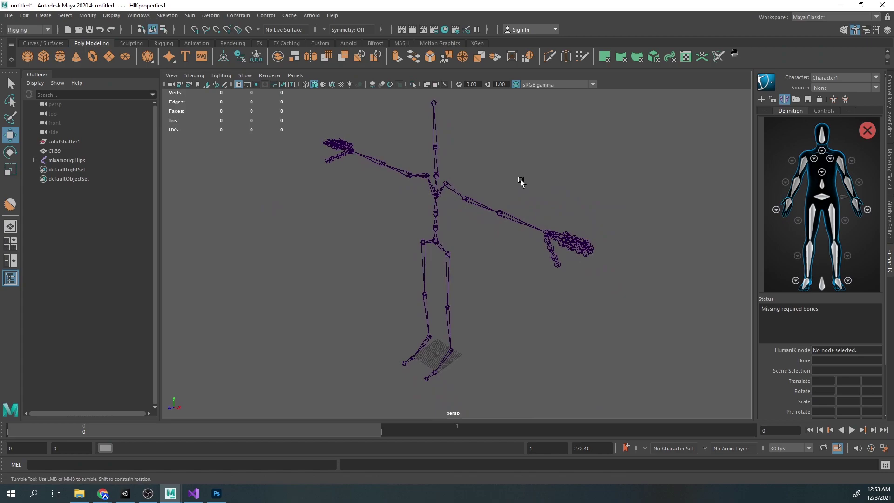
right_click_drag(522, 184, 623, 199, "alt")
left_click_drag(623, 200, 454, 202, "alt")
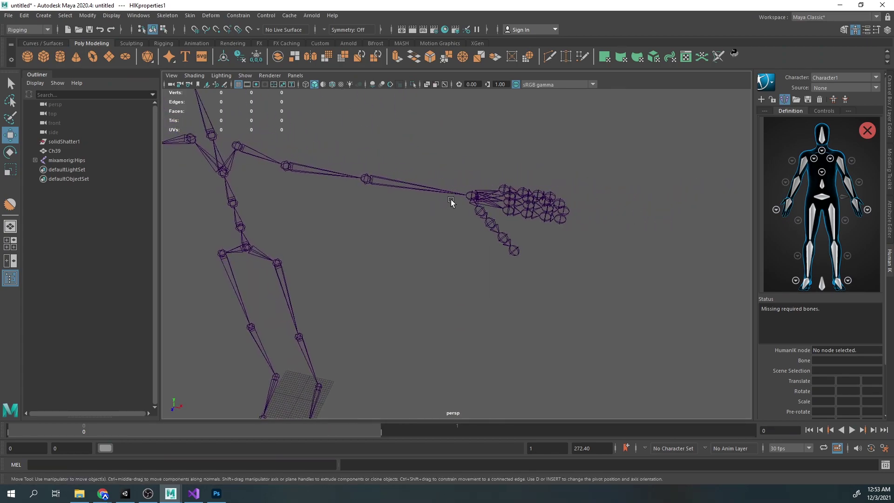
middle_click_drag(454, 202, 496, 208, "alt")
left_click_drag(496, 207, 536, 247, "alt")
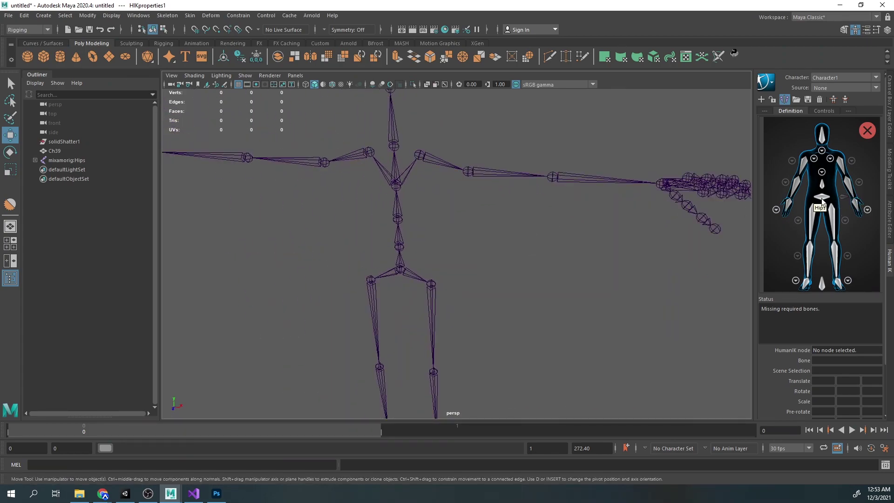
left_click(400, 271)
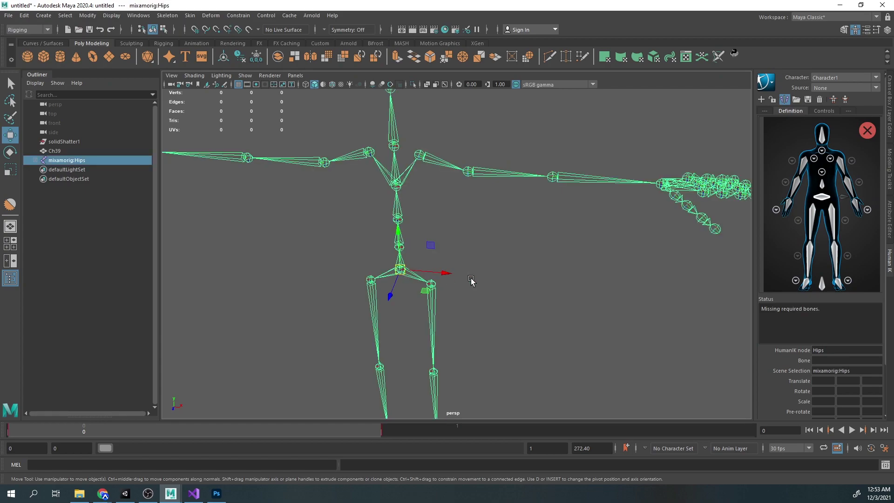
right_click(817, 201)
left_click(825, 204)
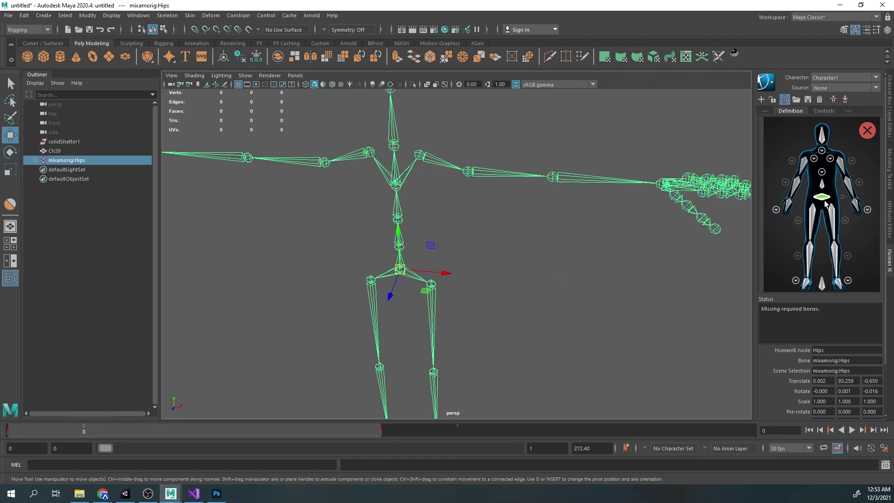
- Assign the three spine joints above the hips to the spine nodes in the HumanIK definition
left_click(552, 260)
left_click(399, 247)
left_click(398, 219)
left_click(822, 172)
left_click(776, 131)
left_click(396, 186)
left_click(822, 171)
left_click(776, 133)
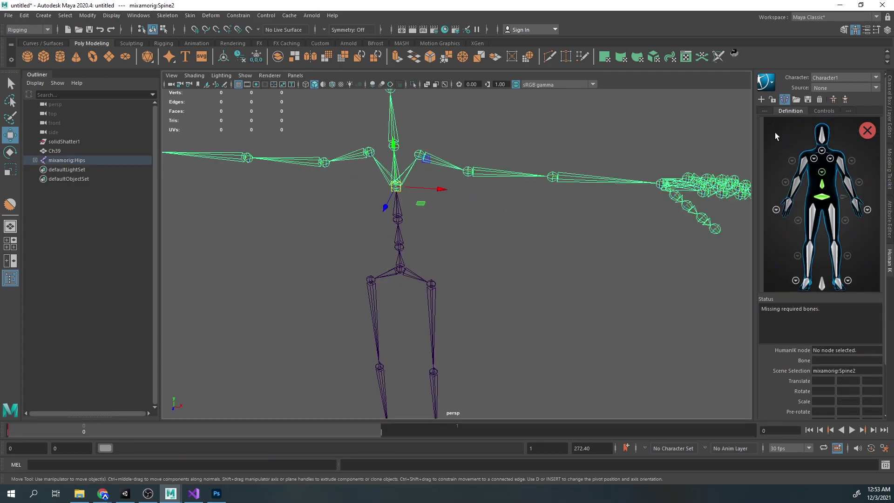
- Assign the left shoulder, upper arm, forearm and hand joints to their matching HumanIK nodes
left_click(831, 158)
left_click(419, 154)
left_click(776, 134)
left_click(468, 171)
right_click(843, 169)
left_click(553, 177)
right_click(849, 187)
left_click(661, 184)
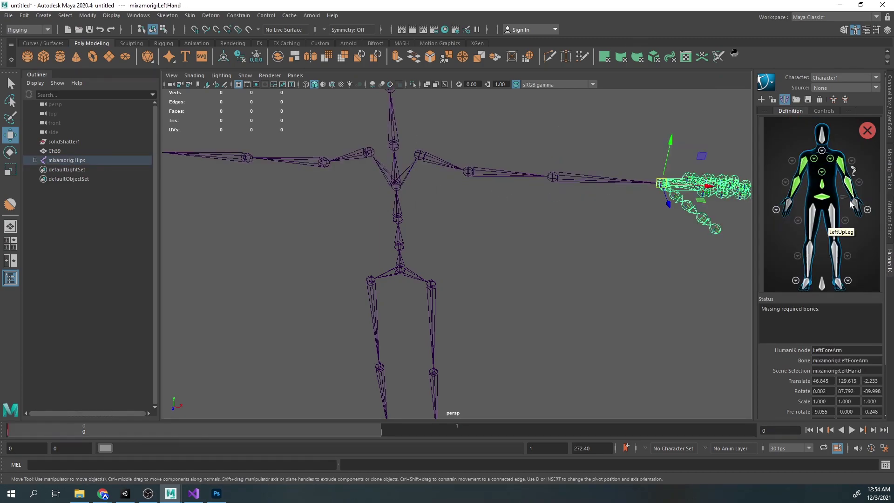
- Open the left hand's detailed definition and assign the thumb joints to the thumb nodes
left_click(867, 210)
left_click_drag(692, 205, 601, 264, "alt")
middle_click_drag(600, 264, 535, 159, "alt")
left_click(486, 248)
right_click(834, 246)
left_click(838, 251)
left_click(504, 258)
right_click(853, 228)
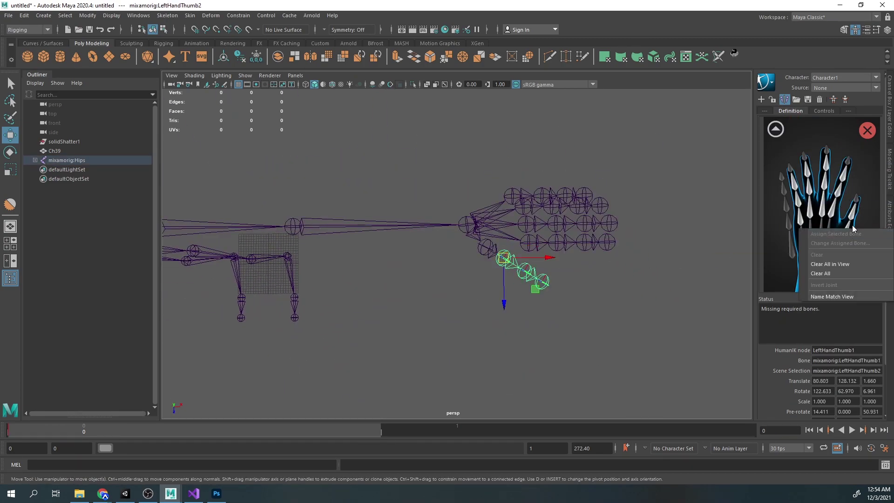
right_click(847, 230)
left_click(836, 236)
left_click(525, 271)
right_click(856, 200)
- Assign the left index finger joints to the index finger nodes, from base to tip
left_click(529, 243)
right_click(833, 214)
left_click(830, 222)
left_click(556, 243)
right_click(838, 189)
left_click(834, 194)
left_click(583, 244)
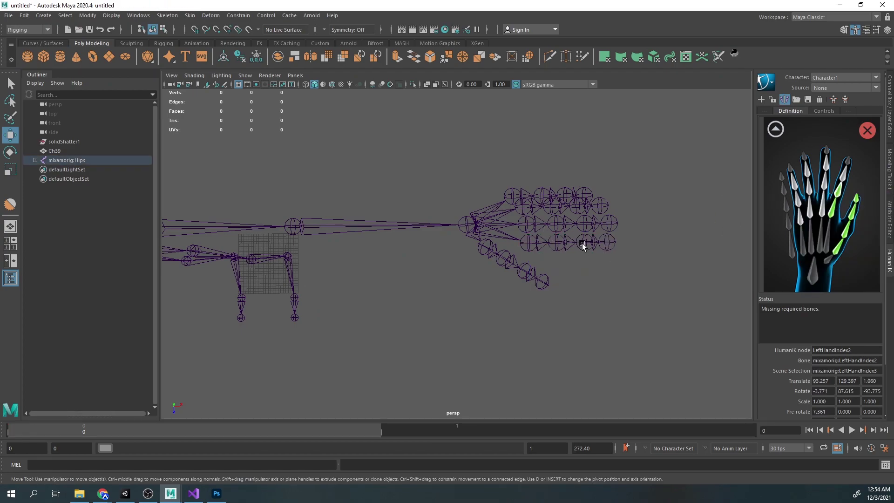
left_click(849, 164)
- Assign the left middle finger joints to the middle finger nodes, up to LeftHandMiddle4
right_click(827, 170)
left_click(609, 224)
right_click(826, 151)
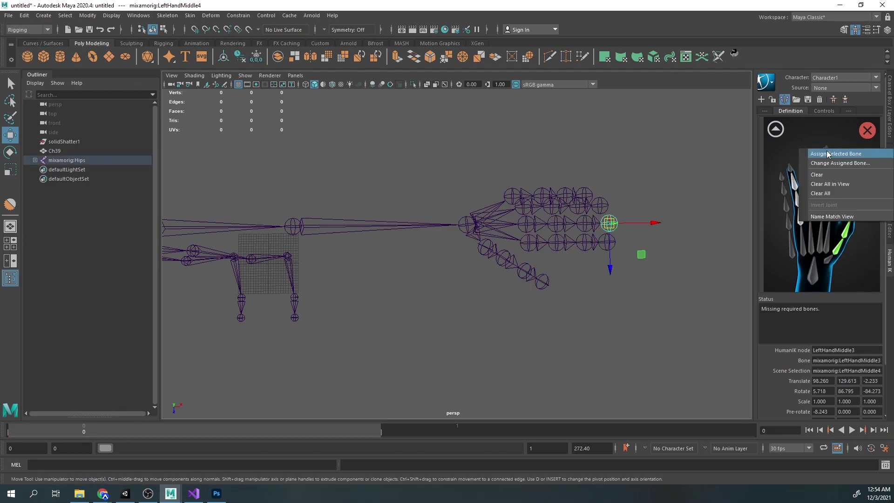
left_click(829, 154)
- Assign the left ring finger and pinky joints to their nodes in the hand definition
left_click(523, 206)
left_click(552, 206)
right_click(809, 187)
left_click(582, 199)
left_click(788, 163)
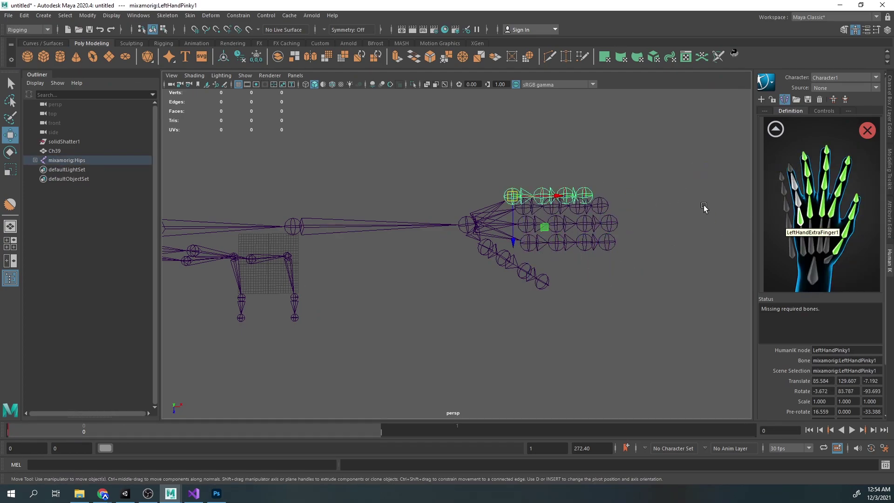
right_click(794, 175)
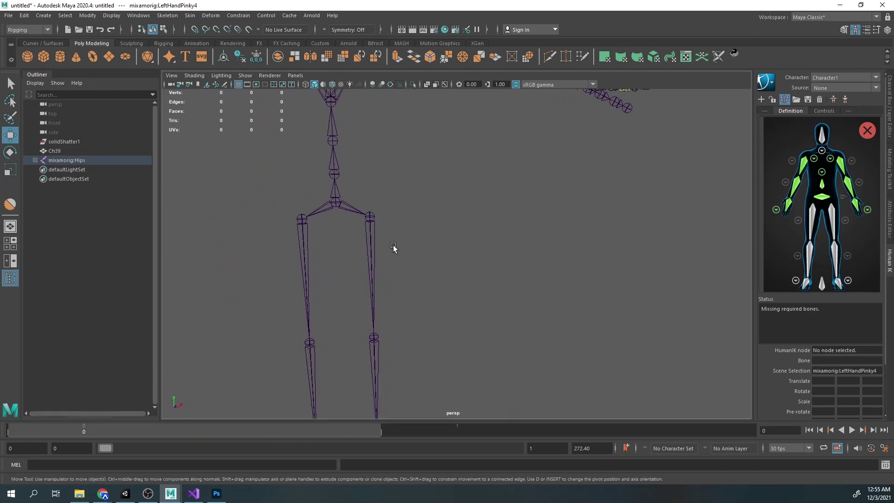
- Assign the left upper leg joint and the head joint to their matching nodes in the HumanIK definition
left_click(370, 216)
right_click(834, 217)
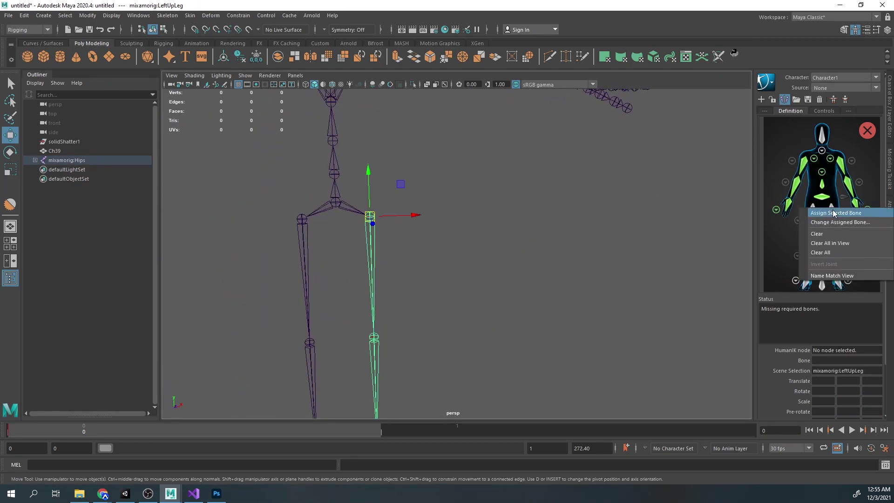
left_click(820, 210)
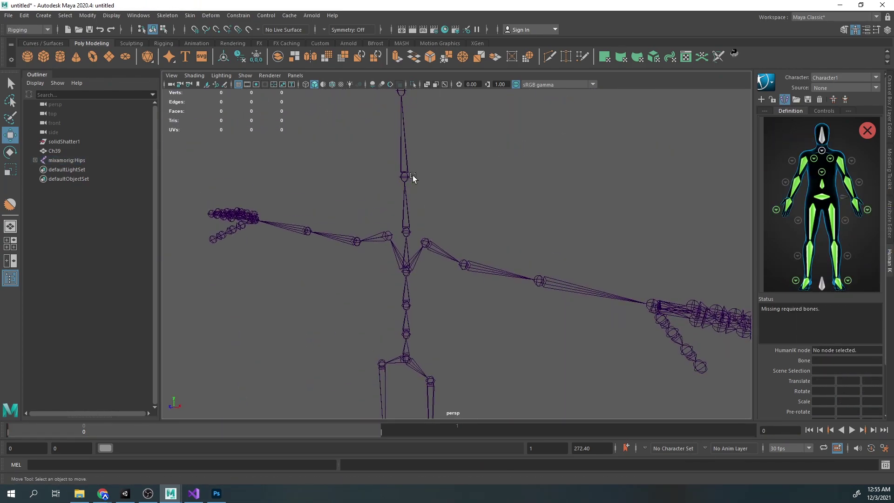
left_click(405, 177)
right_click(822, 135)
left_click(819, 275)
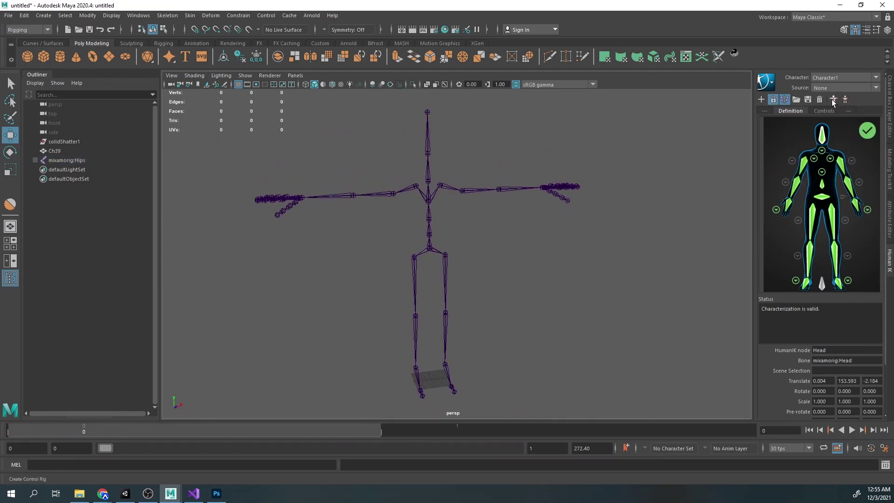
- Create a HumanIK control rig for the character instead of a custom rig mapping and show the mesh on layer1
left_click(866, 111)
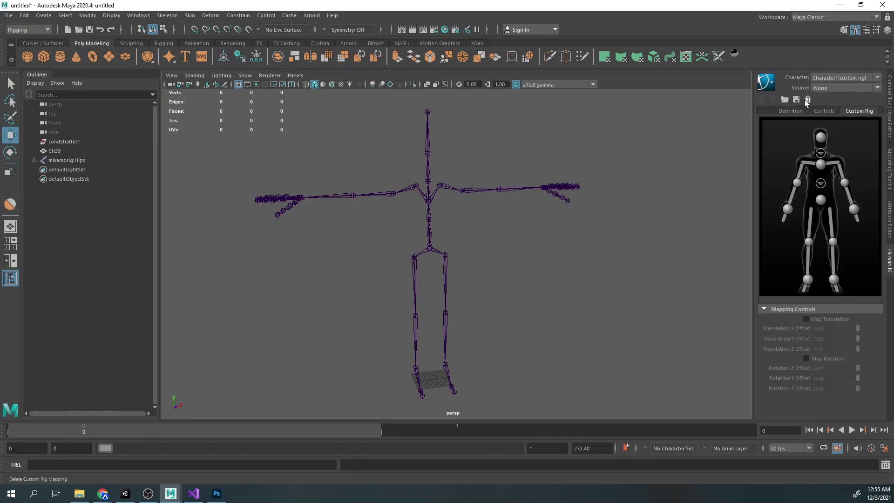
left_click(427, 250)
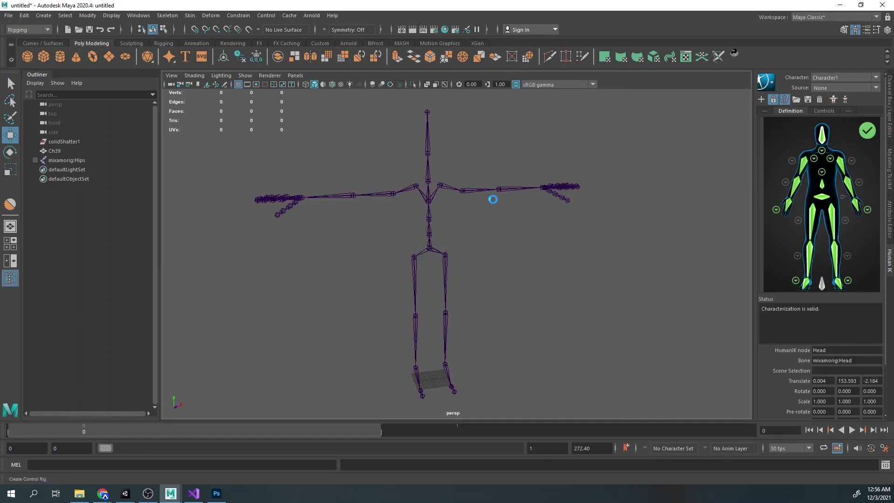
left_click_drag(494, 200, 449, 196, "alt")
left_click(449, 196)
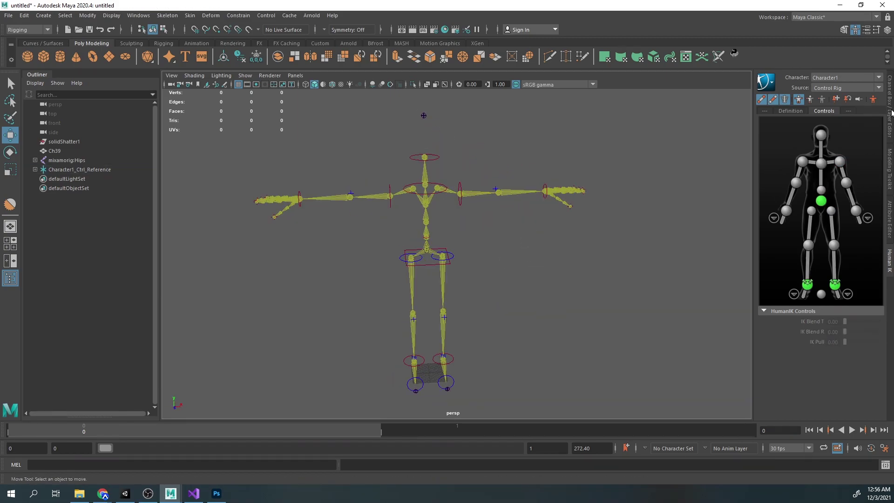
left_click(891, 113)
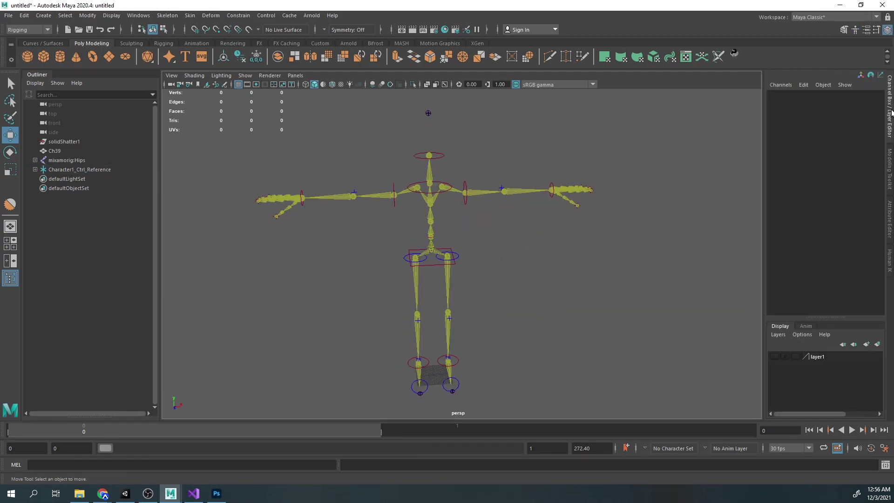
left_click(775, 357)
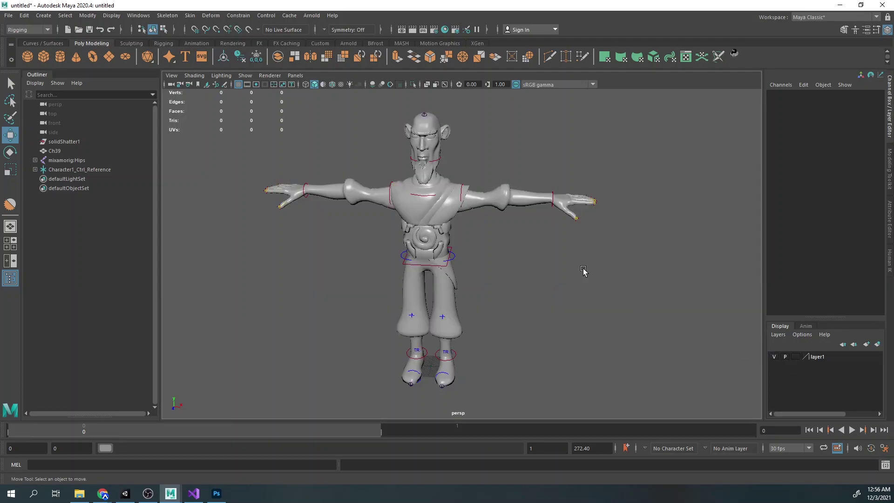
- Try out the control rig by moving the left wrist control in front of the torso and adjusting the other arm
left_click_drag(585, 271, 529, 273, "alt")
left_click(548, 221)
left_click_drag(554, 247, 412, 248)
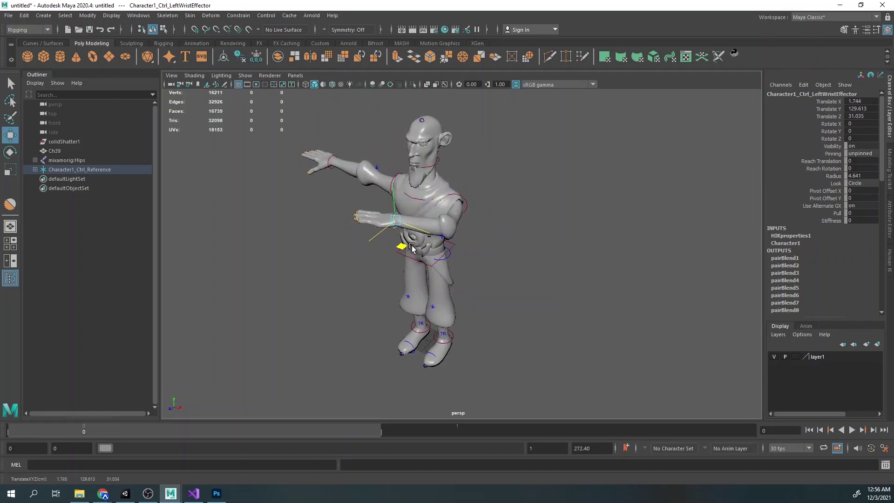
left_click(333, 173)
left_click_drag(327, 122, 325, 89)
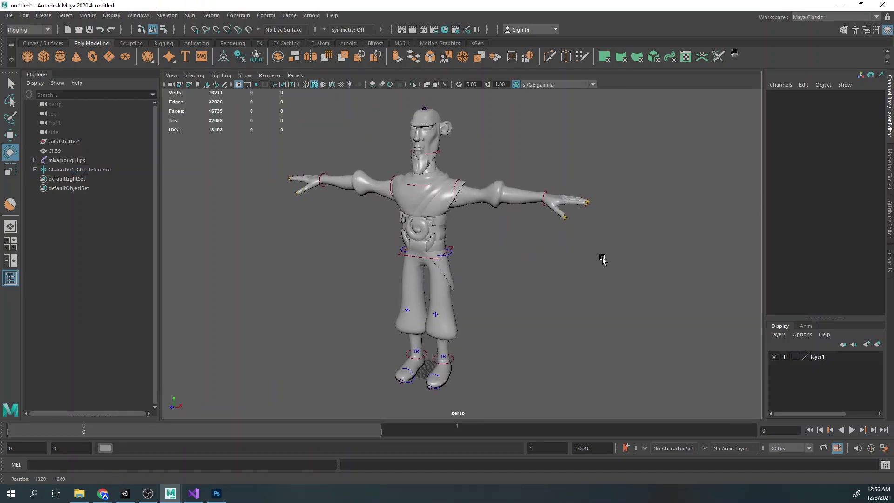
- Lower the hips control into a crouch and bring both wrist controls in front of the body
left_click(425, 259)
left_click_drag(426, 211, 427, 306)
left_click(544, 248)
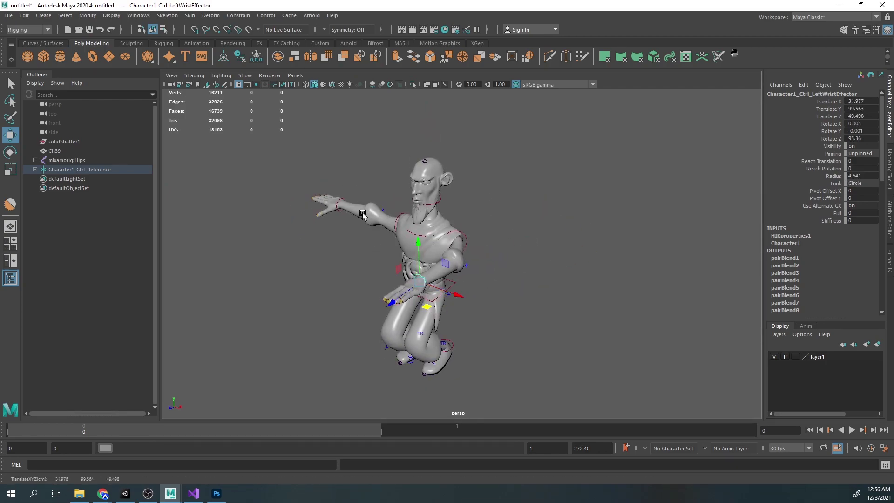
left_click(348, 208)
left_click_drag(356, 234, 376, 281)
- Refine the crouch by rotating the hips and upper body controls, with both arms reaching forward
left_click_drag(382, 347, 596, 301, "alt")
left_click(485, 294)
key("r")
key("e")
mouse_move(504, 269)
left_mouse_down()
mouse_move(509, 284)
mouse_move(496, 284)
left_mouse_up()
left_click(486, 243)
left_click_drag(501, 239, 499, 224)
left_click_drag(501, 228, 547, 226, "alt")
left_click(476, 298)
mouse_move(513, 282)
left_mouse_down()
mouse_move(515, 300)
mouse_move(514, 294)
left_mouse_up()
left_click(518, 239)
left_click_drag(545, 234, 541, 214)
left_click(536, 312)
left_click(476, 299)
key("w")
left_click_drag(535, 312, 501, 299, "alt")
left_click_drag(639, 295, 583, 291, "alt")
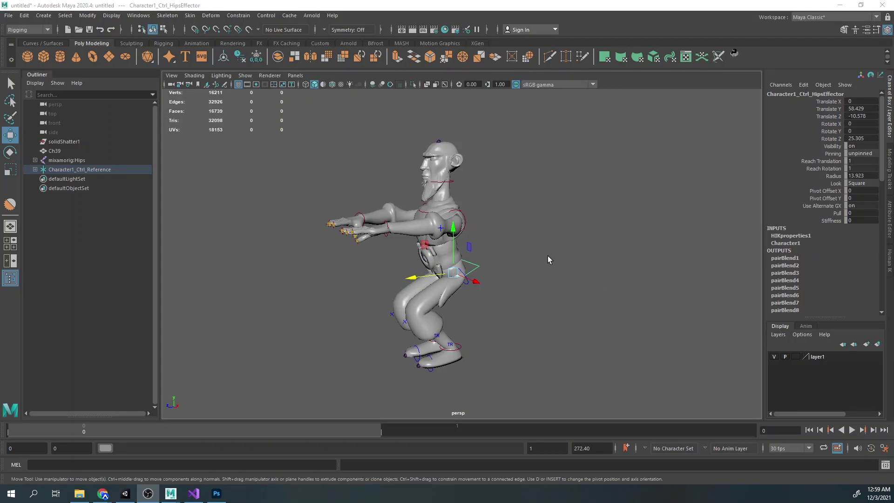
left_click_drag(548, 257, 555, 264, "alt")
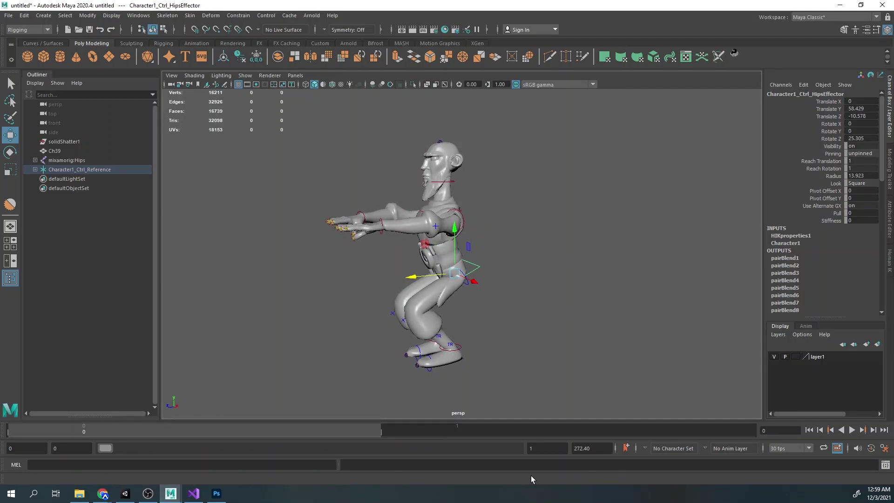
- Set the animation end frame to 120 and make the playback range cover frames 0 to 120
left_click_drag(112, 448, 453, 454)
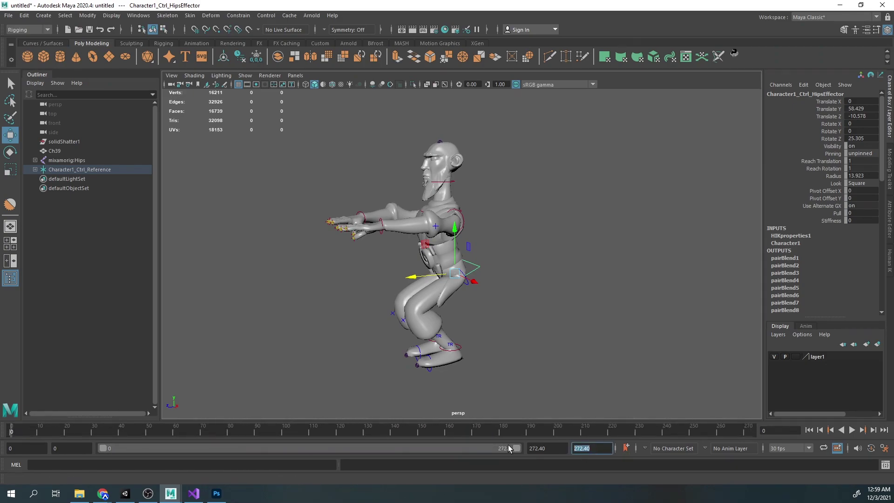
type("120")
key("Return")
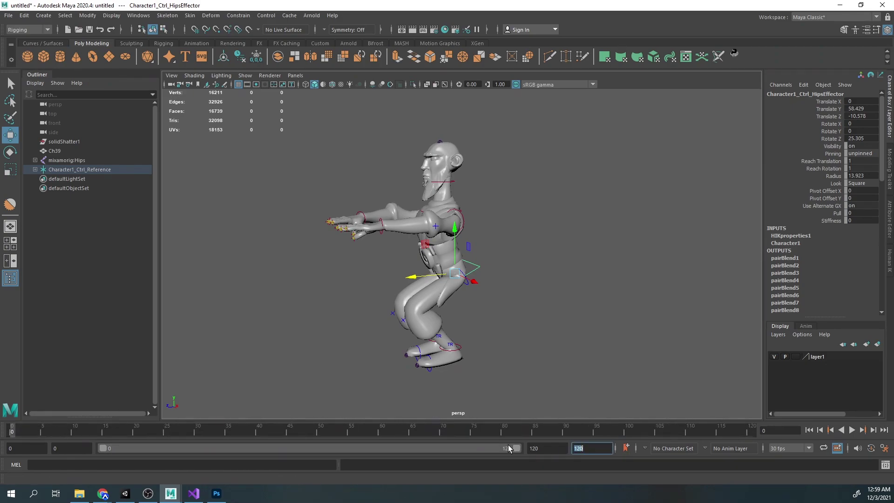
left_click_drag(106, 451, 193, 461)
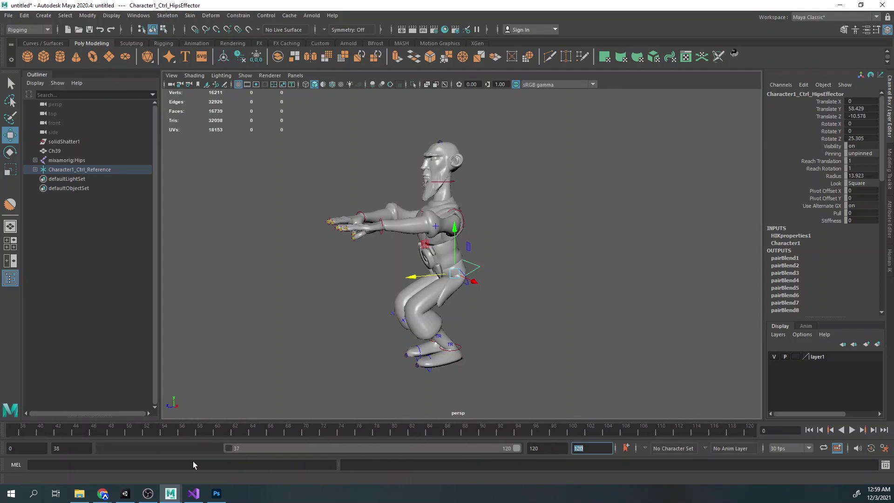
left_click(18, 429)
- Key the crouching pose on the control rig at frame 0, using the hips control
left_click(499, 289)
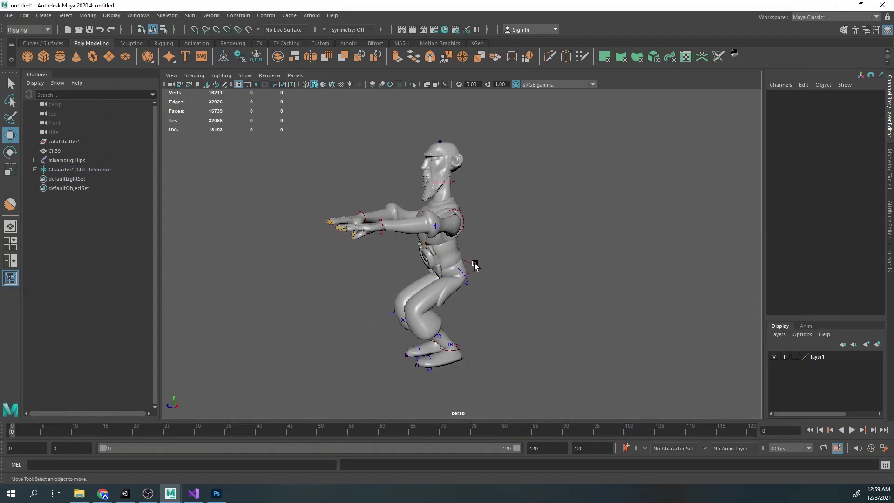
left_click(474, 264)
key("s")
left_click_drag(587, 281, 572, 274, "alt")
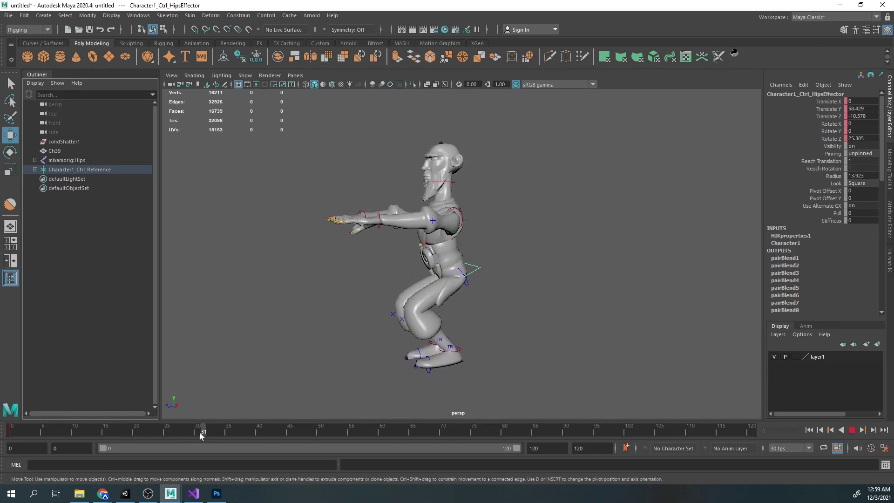
- At frame 30, raise the hips control and rotate the hips and upper body to stand the character upright
left_click_drag(461, 231, 454, 193)
key("e")
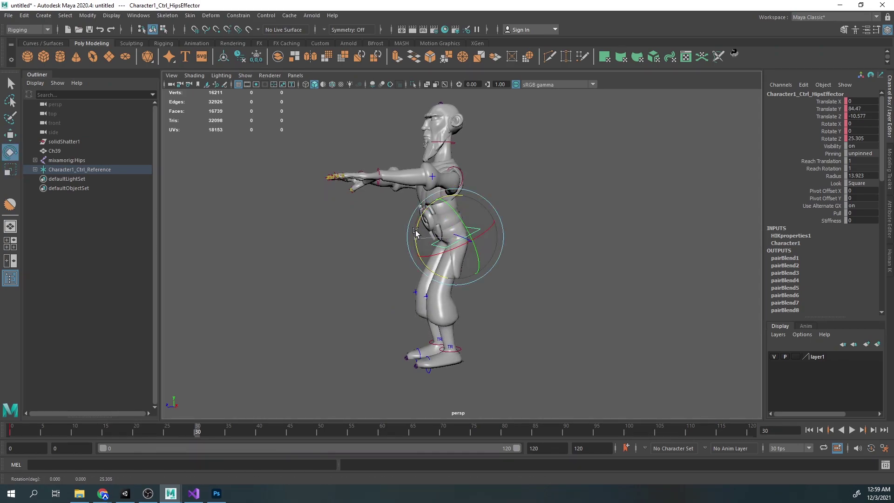
left_click_drag(416, 236, 400, 271)
key("w")
left_click(418, 179)
key("e")
left_click_drag(417, 159, 413, 170)
- Lower the left wrist control so that the left arm hangs beside the body at frame 30
left_click(372, 220)
left_click_drag(373, 228, 447, 223, "alt")
key("w")
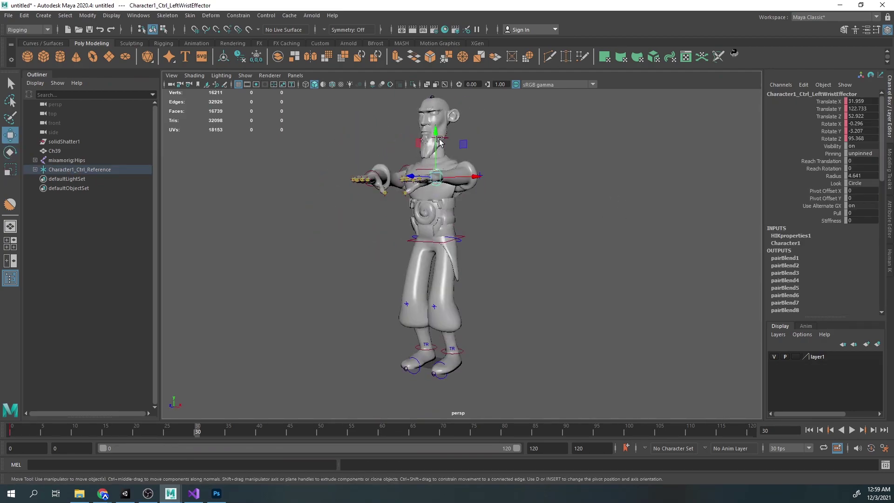
left_click_drag(436, 140, 436, 173)
left_click_drag(443, 209, 382, 233, "alt")
left_click_drag(333, 261, 421, 271)
left_click_drag(457, 205, 458, 239)
left_click_drag(470, 299, 526, 317, "alt")
- Lower and rotate the right wrist control beside the body and key the standing pose at frame 30
left_click(383, 243)
left_click_drag(399, 256, 378, 240)
left_click_drag(370, 184, 426, 228)
left_click_drag(427, 191, 427, 209)
left_click_drag(460, 253, 442, 251)
left_click_drag(428, 246, 363, 235, "alt")
left_click_drag(363, 242, 396, 233, "alt")
key("s")
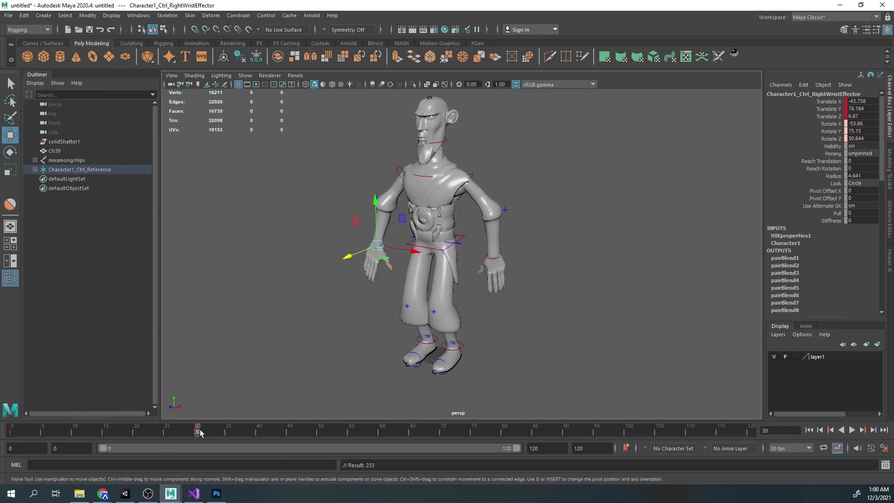
- Copy the crouching pose key from frame 0 and paste it at frame 60
left_click_drag(200, 430, 12, 433)
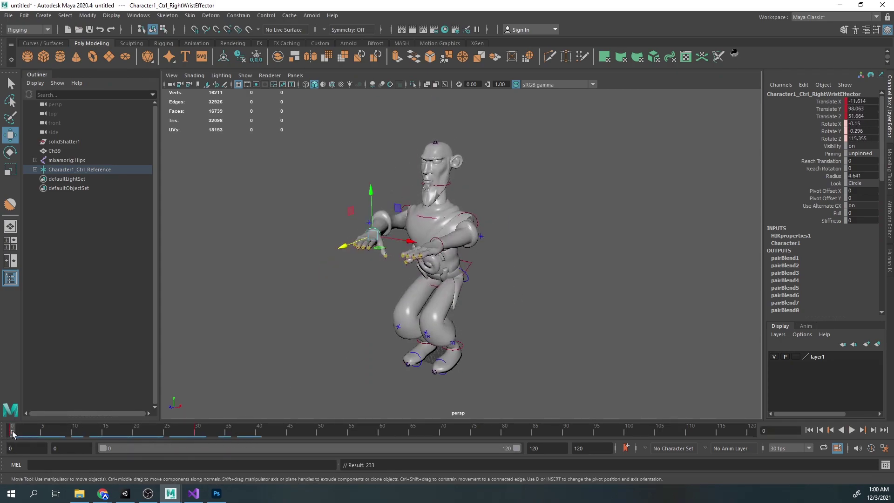
right_click(9, 434)
left_click(43, 264)
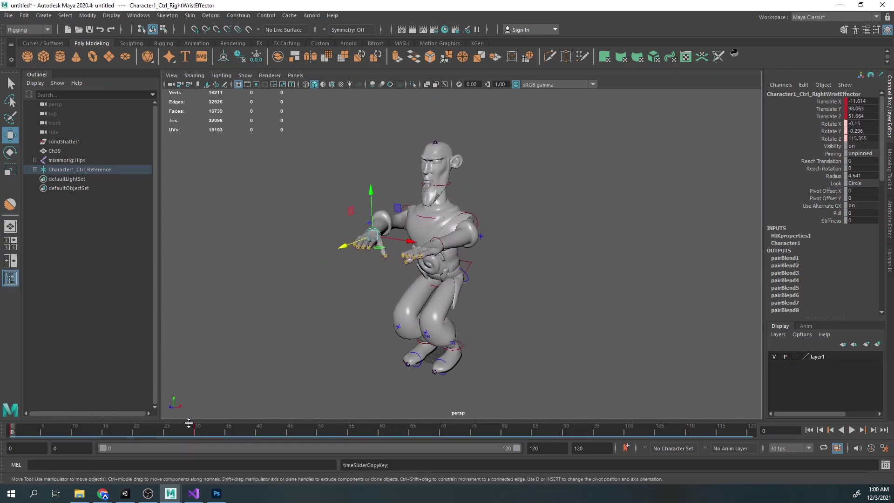
left_click_drag(287, 431, 355, 436)
right_click(384, 431)
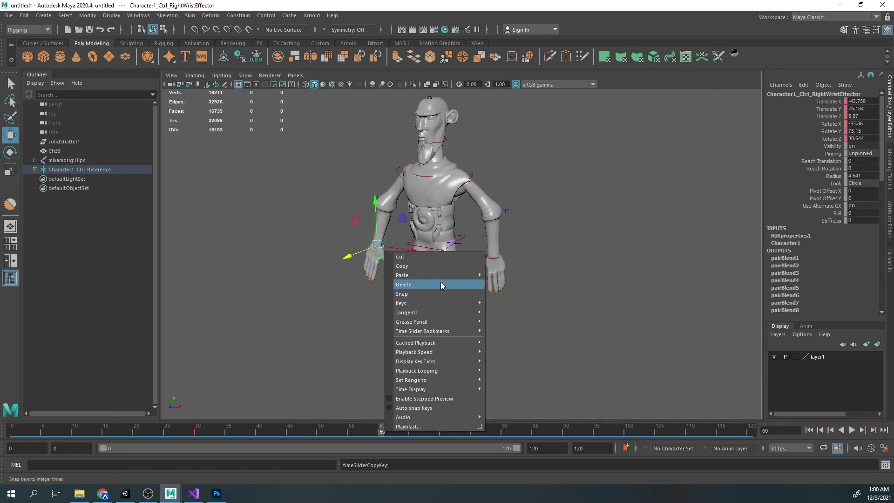
left_click(517, 271)
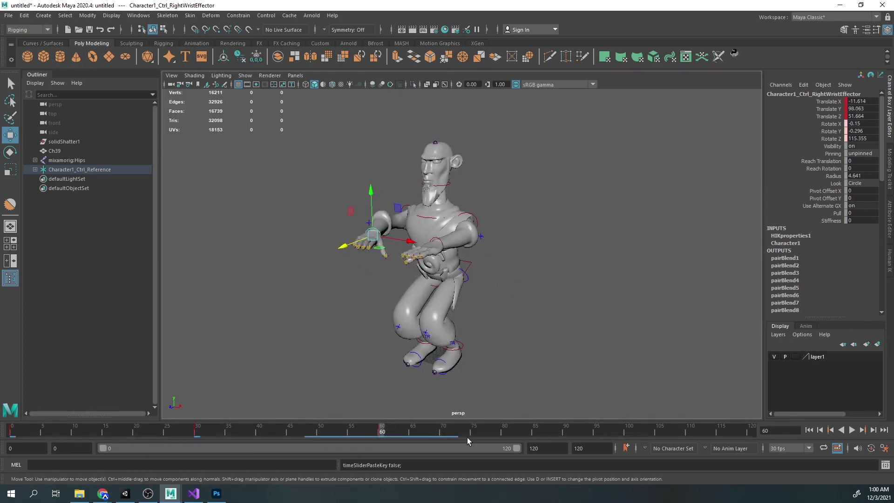
- Set the animation end frame to 60 and the frame rate to 60 fps, and play back the result
type("60")
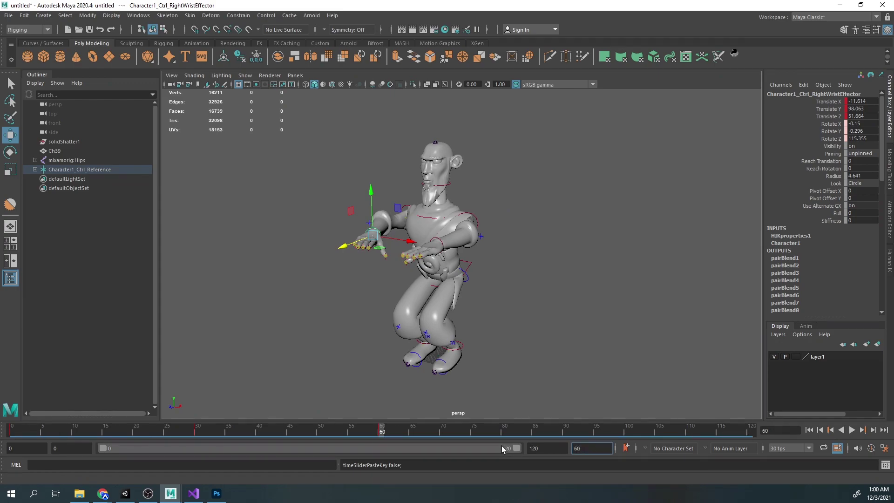
key("Return")
left_click(785, 449)
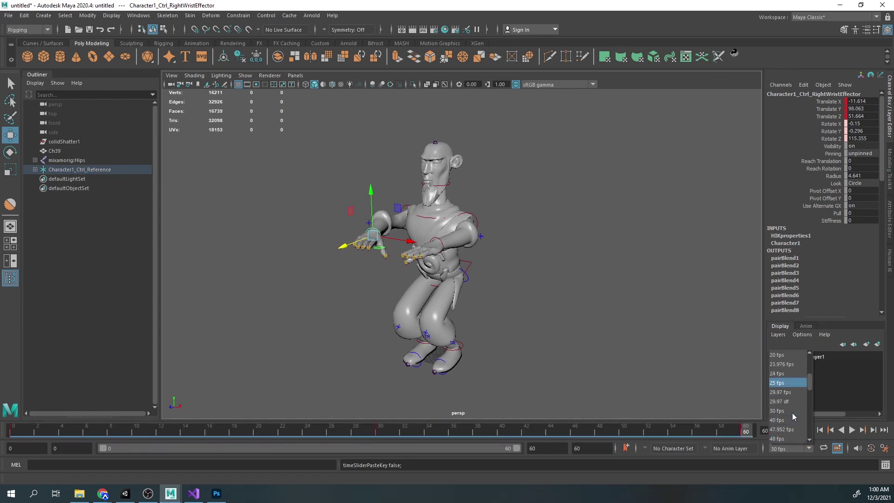
left_click(787, 412)
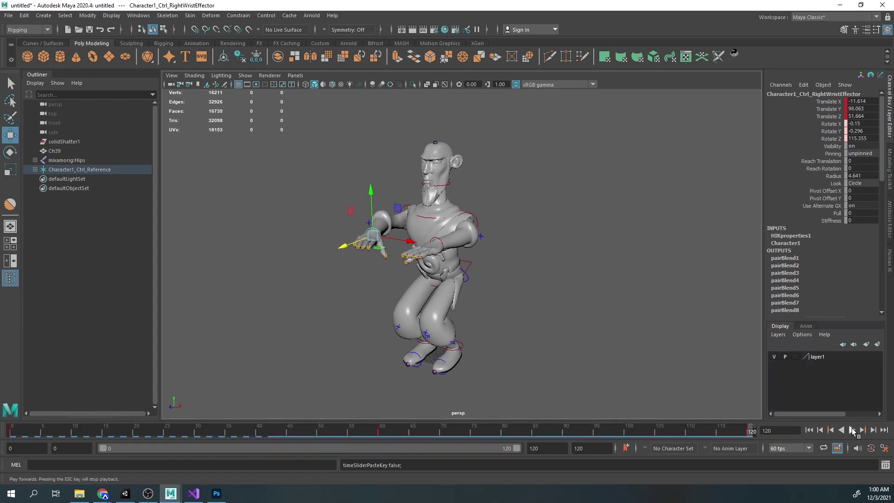
left_click(852, 431)
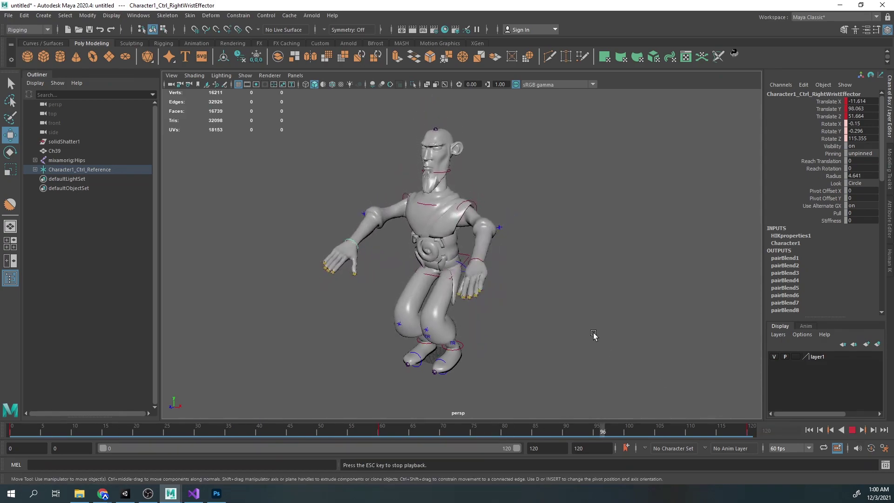
left_click_drag(617, 318, 588, 351, "alt")
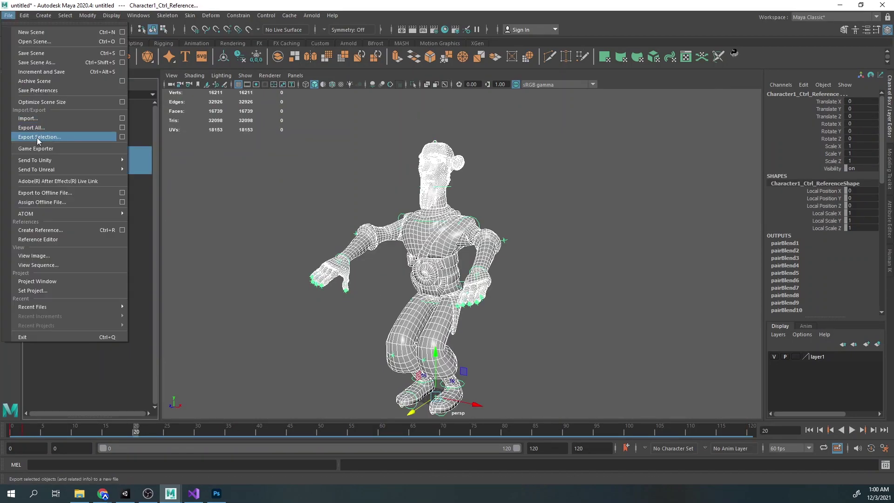
- Open the FBX export for the selected mesh, skeleton and control rig, and check the Bake Animation frame range and deformation options
left_click(39, 140)
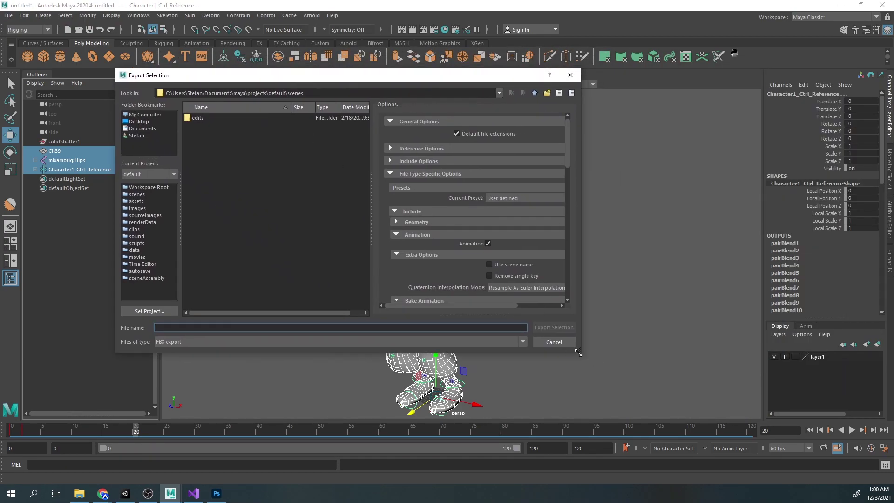
left_click_drag(583, 351, 608, 402)
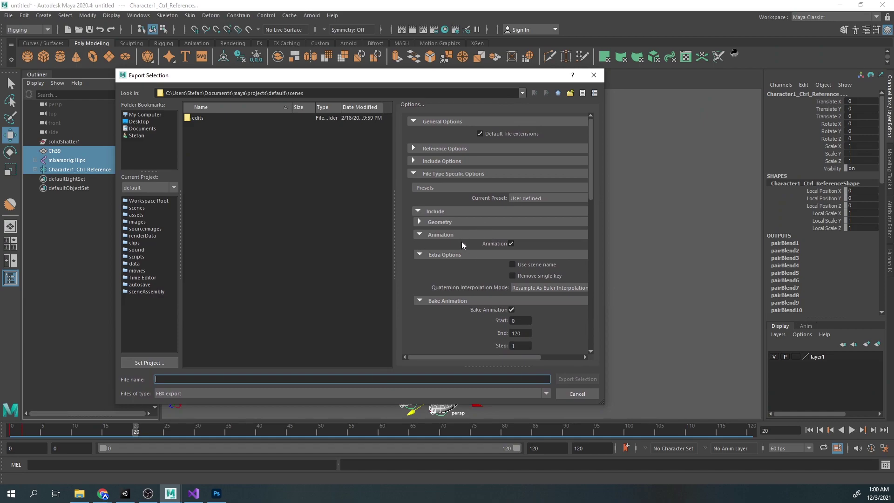
scroll(456, 321, "down", 1)
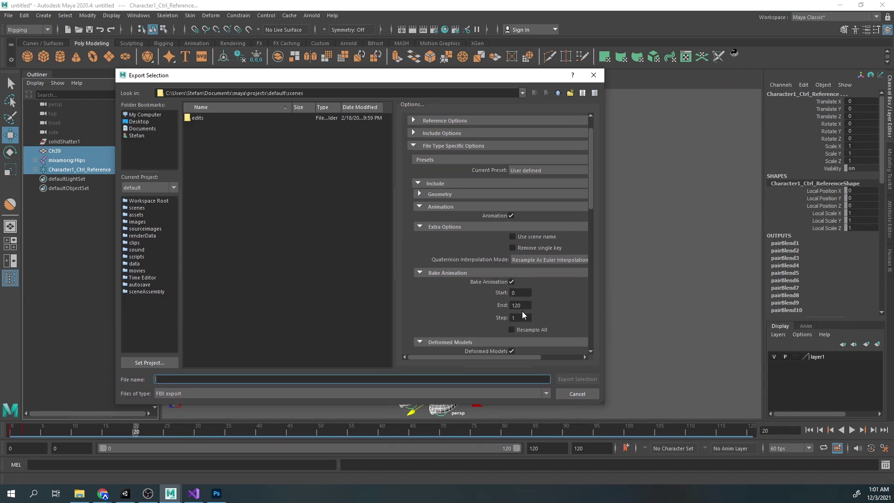
left_click(522, 294)
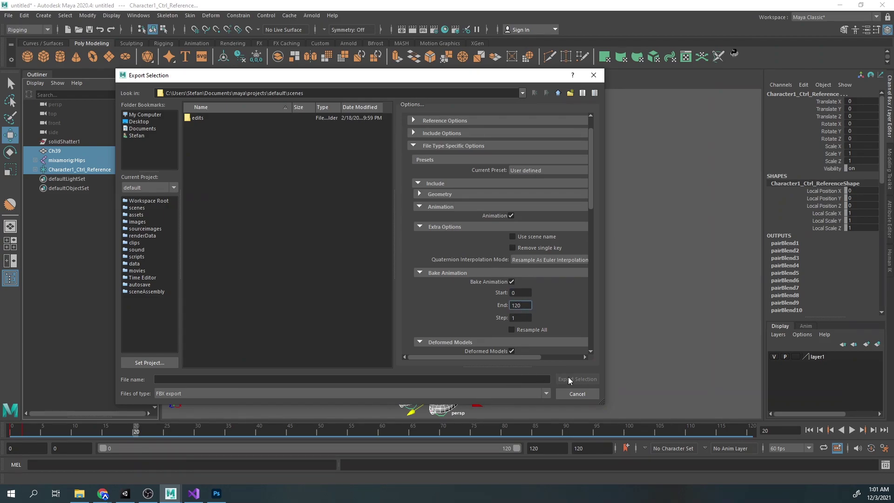
scroll(529, 337, "down", 3)
scroll(529, 337, "down", 2)
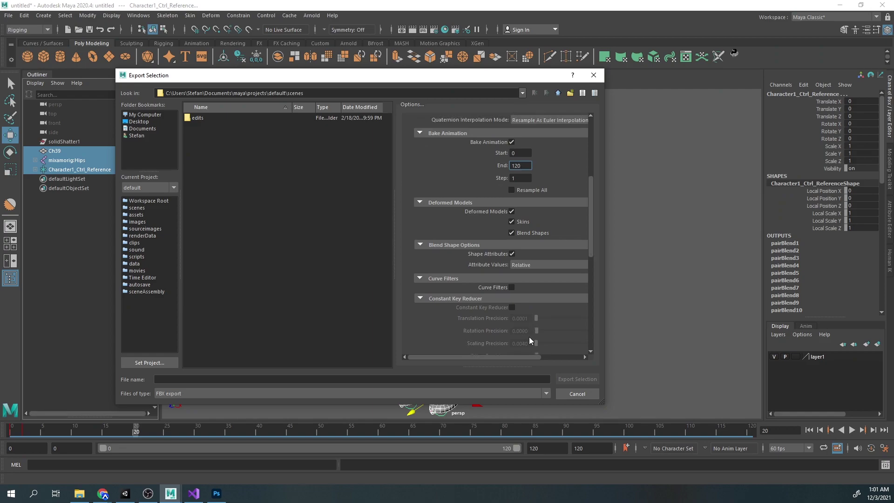
scroll(529, 337, "up", 5)
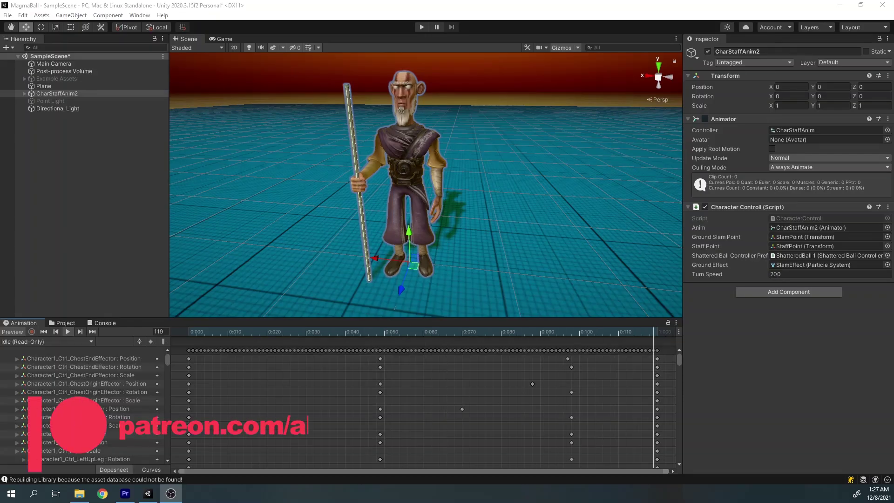
- Switch to Unity and preview the Shoot and Slam animation clips on CharStaffAnim2
left_click(51, 342)
left_click(52, 362)
left_click(63, 334)
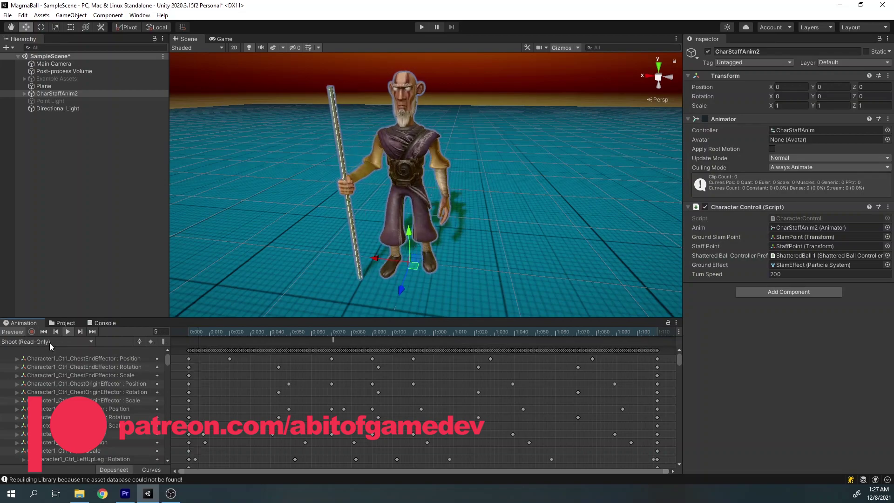
left_click(49, 343)
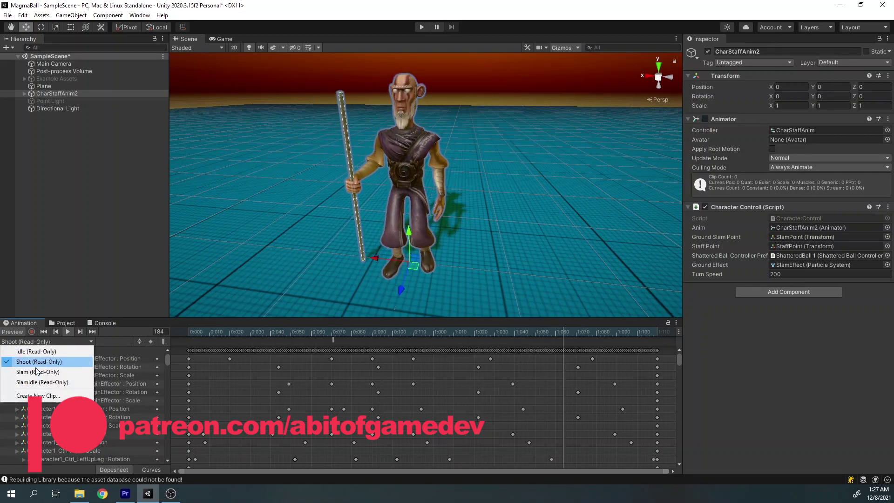
left_click(40, 365)
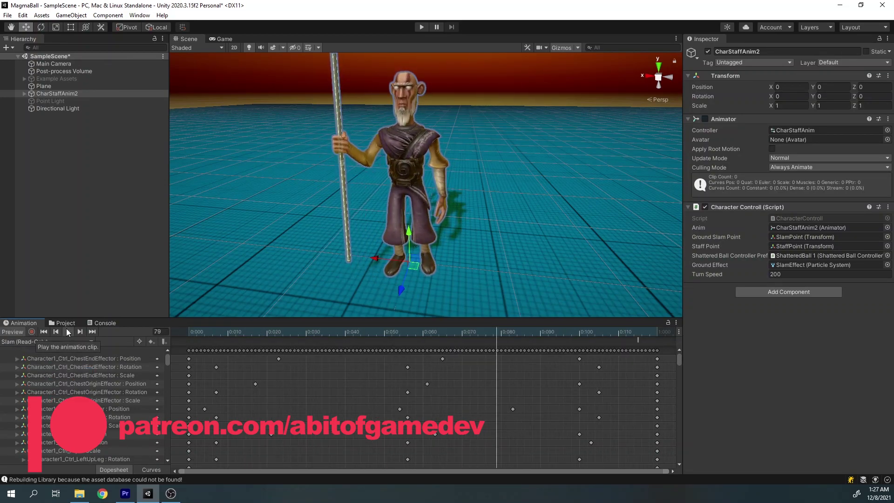